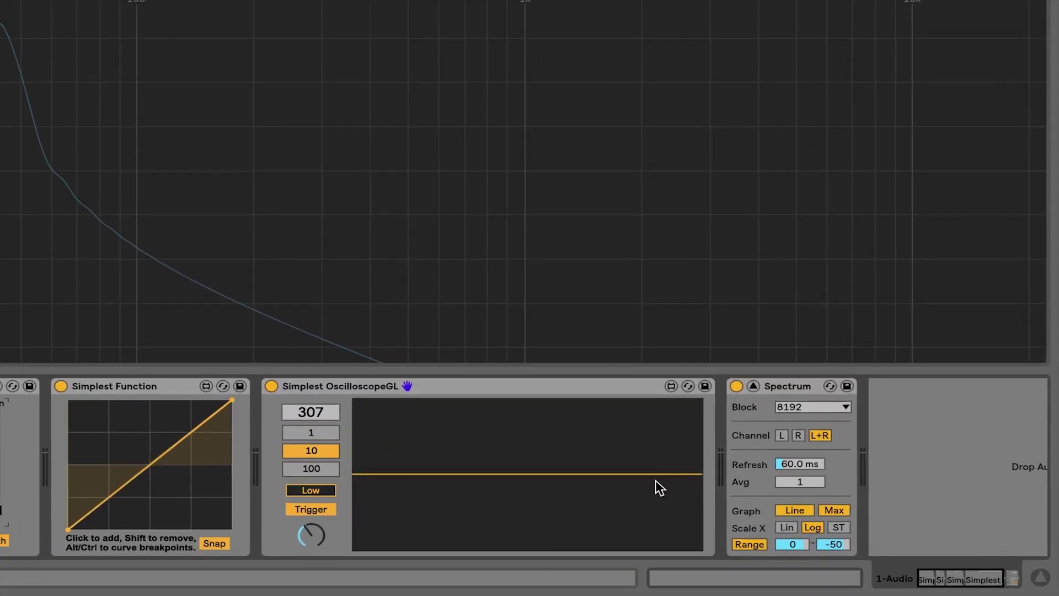
- Set the Simplest Sine Generator's frequency to 100 and raise the Lingain level to 0.68
mouse_move(509, 593)
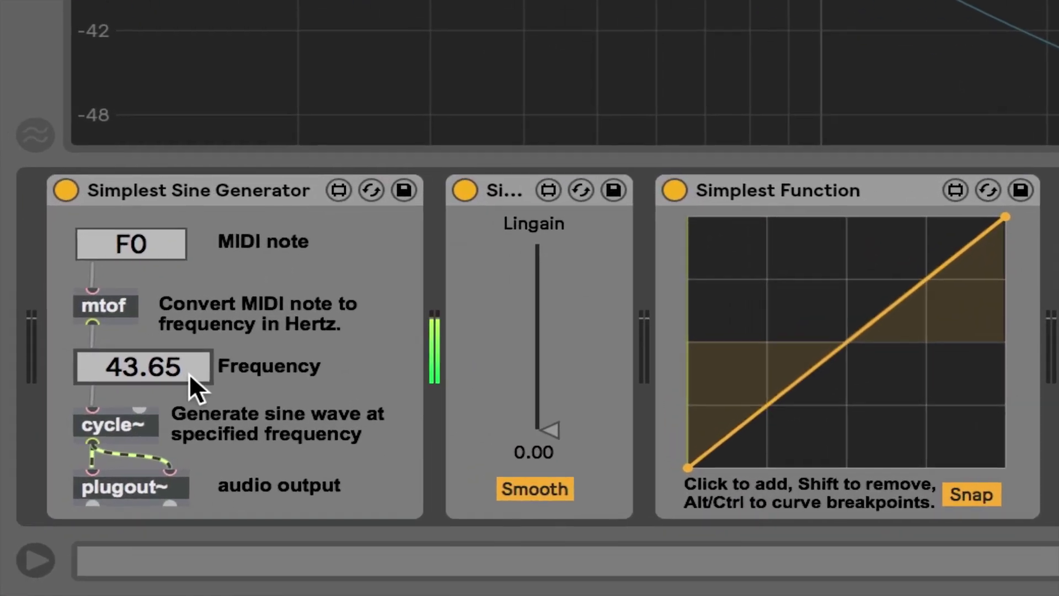
click(97, 402)
text(100)
key(Return)
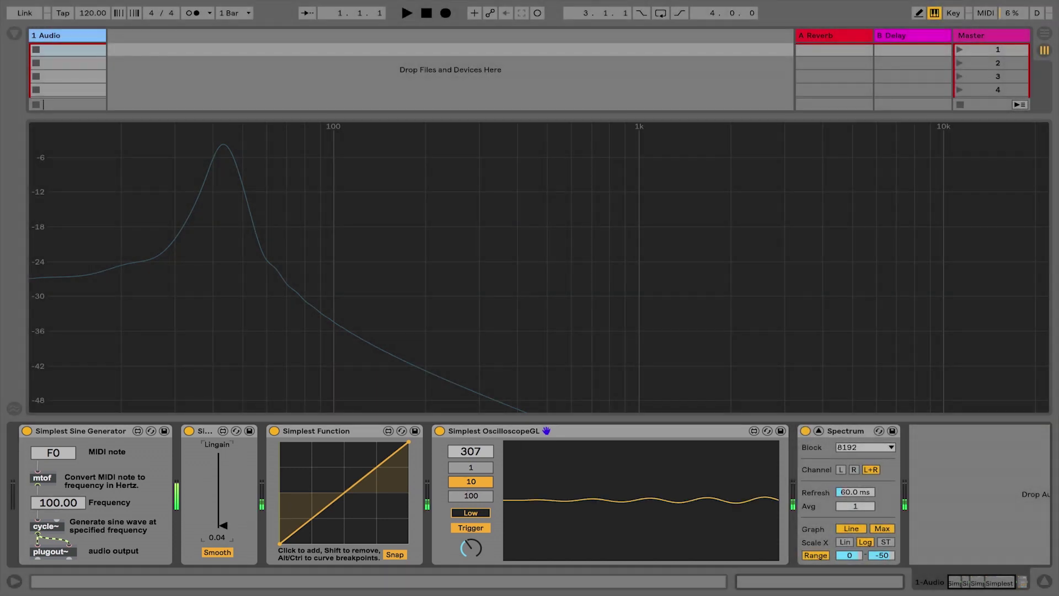
drag(222, 525, 223, 475)
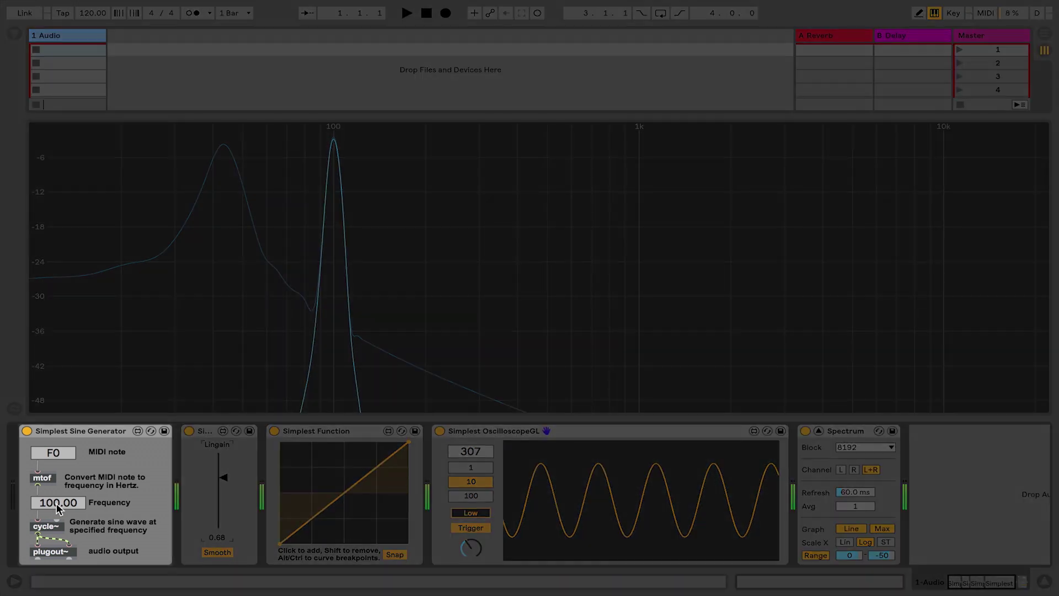
- Sweep the sine generator's MIDI note up to A#2 and down to B-1, and set the oscilloscope's numeric value to 292
mouse_move(69, 455)
mouse_down()
mouse_move(69, 427)
mouse_move(67, 452)
mouse_up()
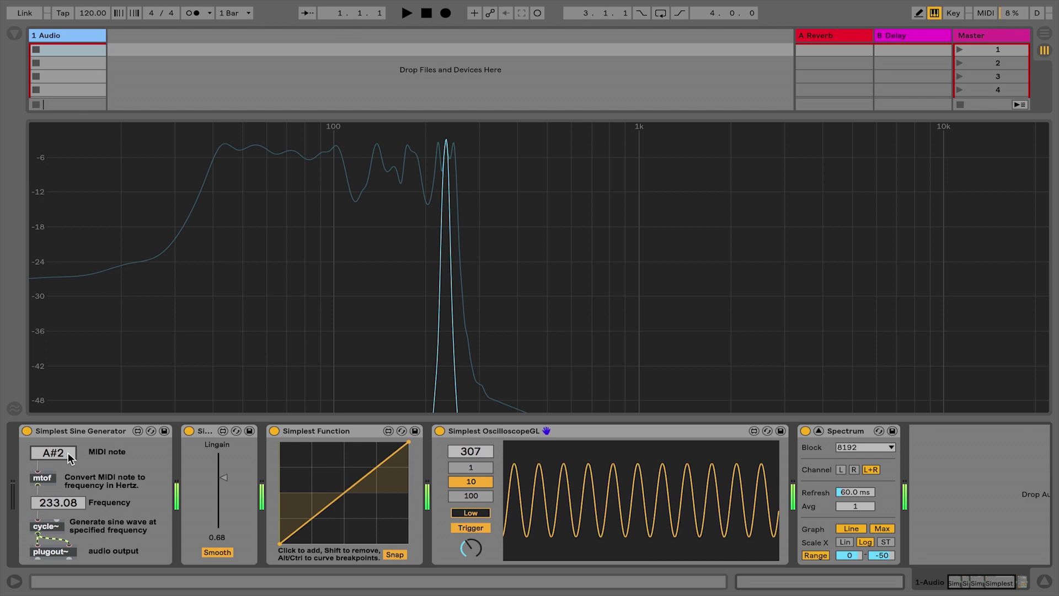
drag(67, 452, 68, 490)
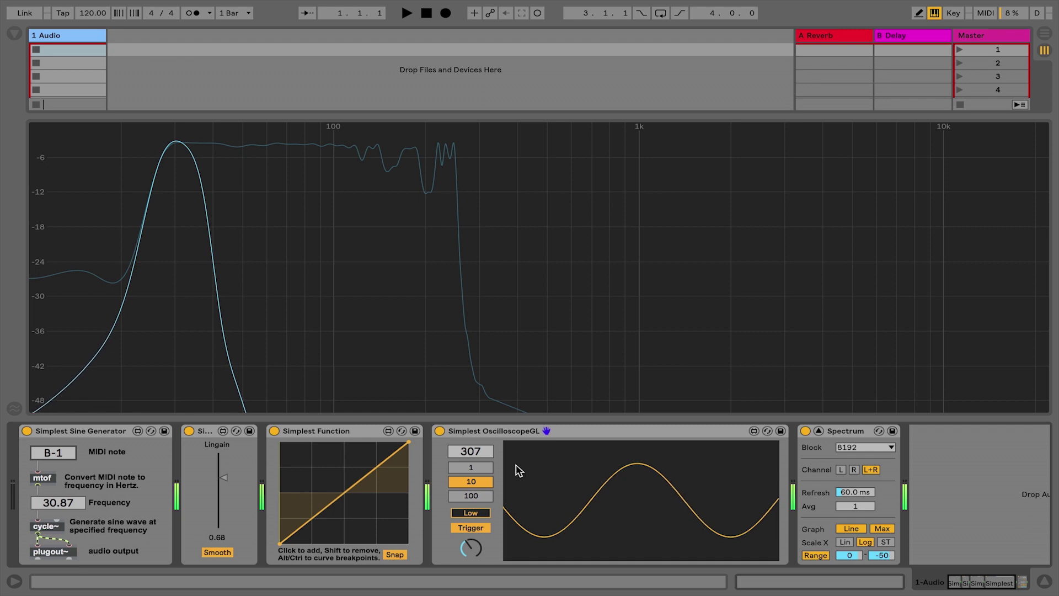
drag(470, 451, 470, 443)
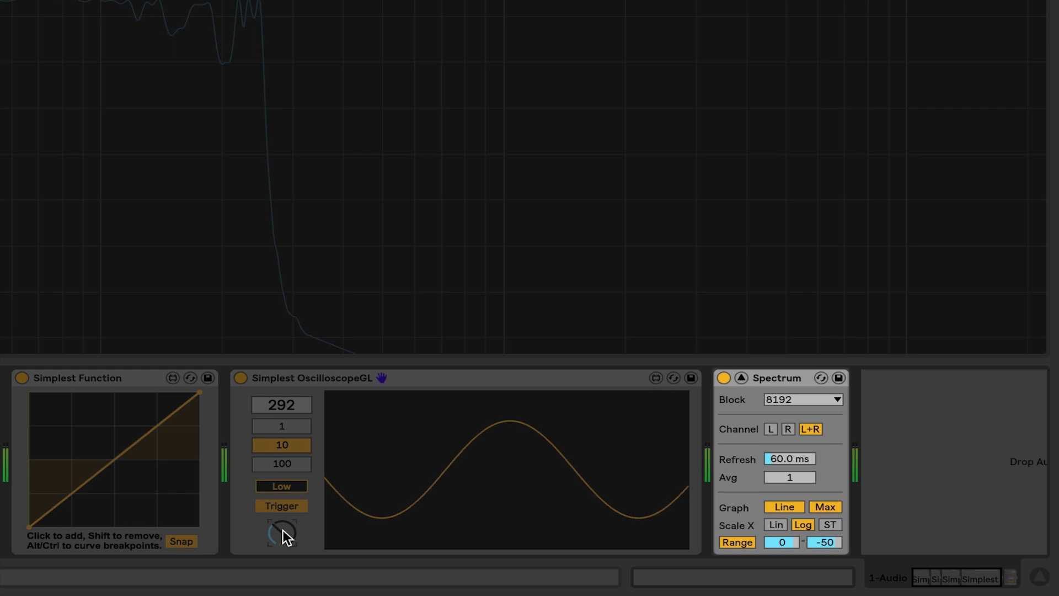
- Collapse and re-expand the large Spectrum display, and switch its range to automatic and back to manual
click(741, 378)
click(741, 378)
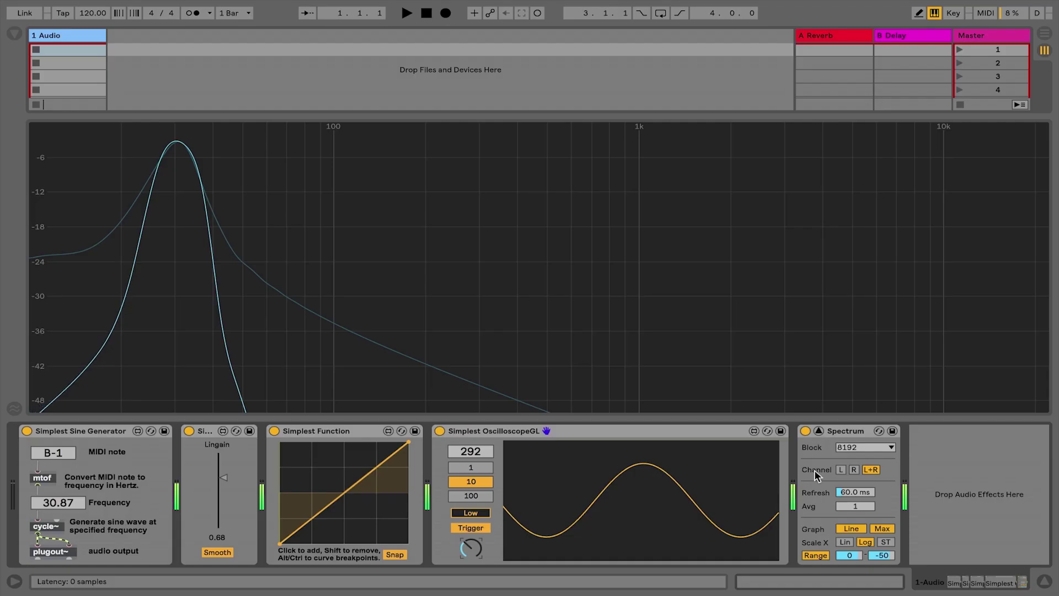
click(815, 554)
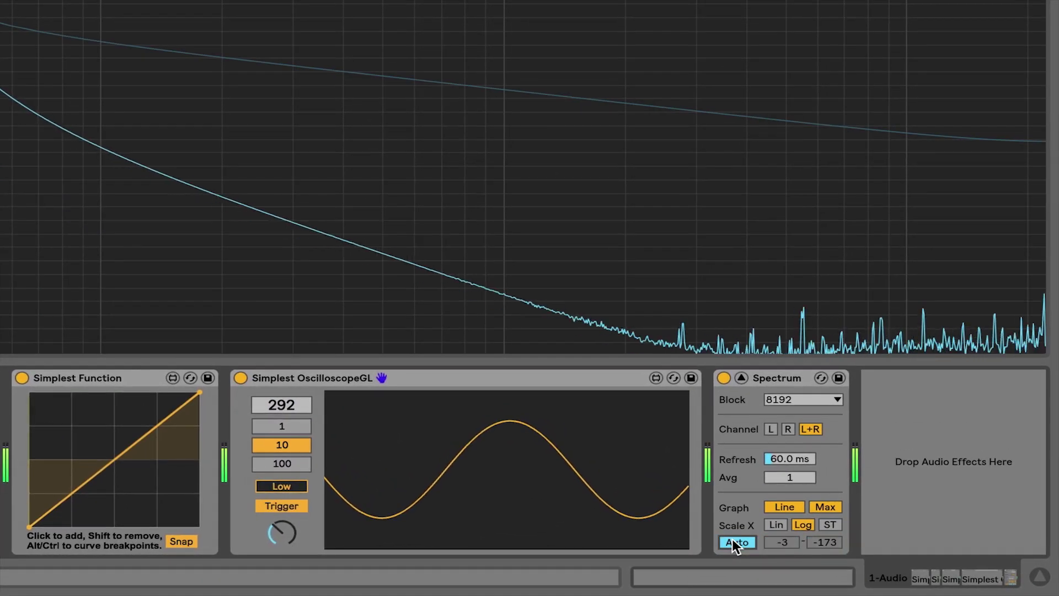
click(734, 542)
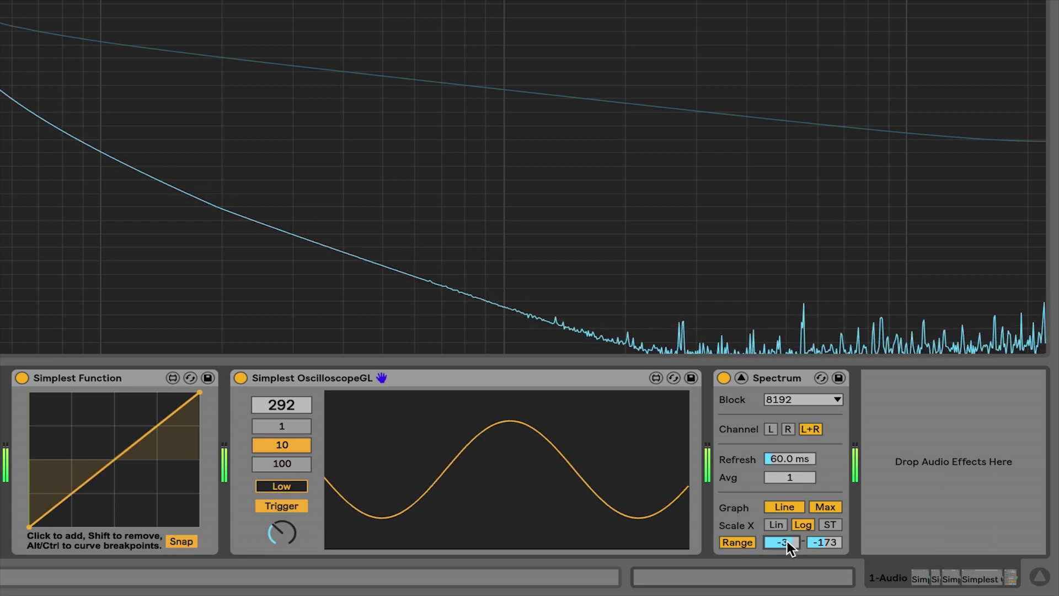
- Set the Spectrum range to 0 and -50, and save the device's settings as its default preset
drag(786, 540, 786, 533)
click(828, 543)
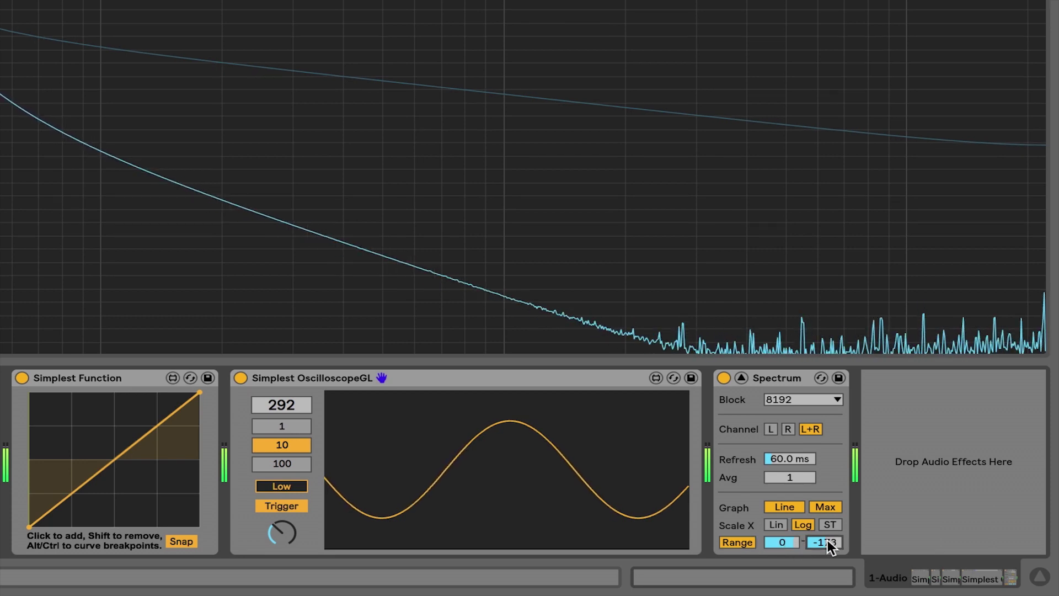
text(-50)
key(Return)
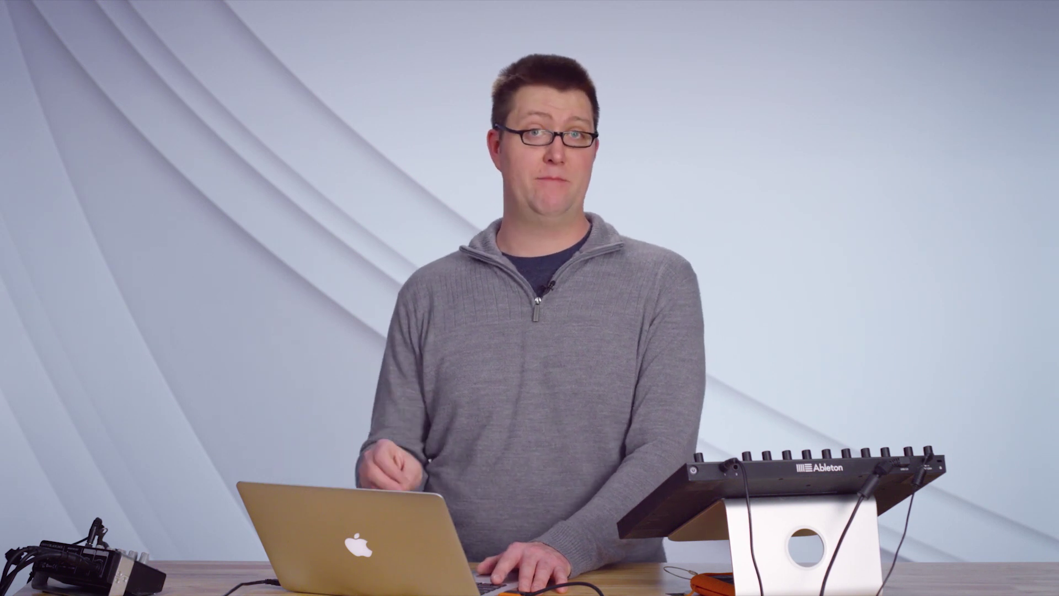
right_click(782, 377)
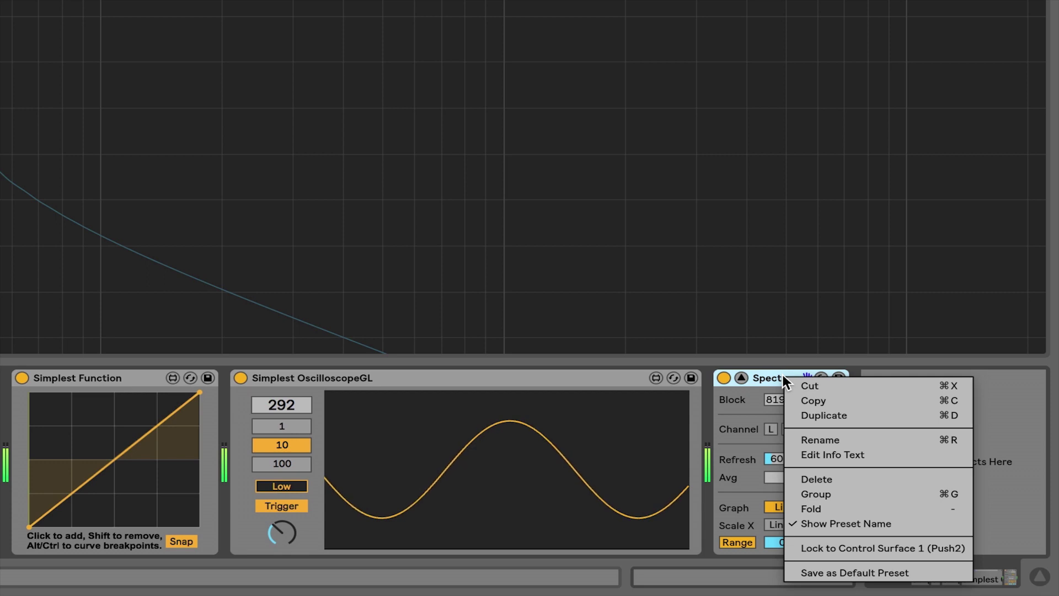
click(819, 576)
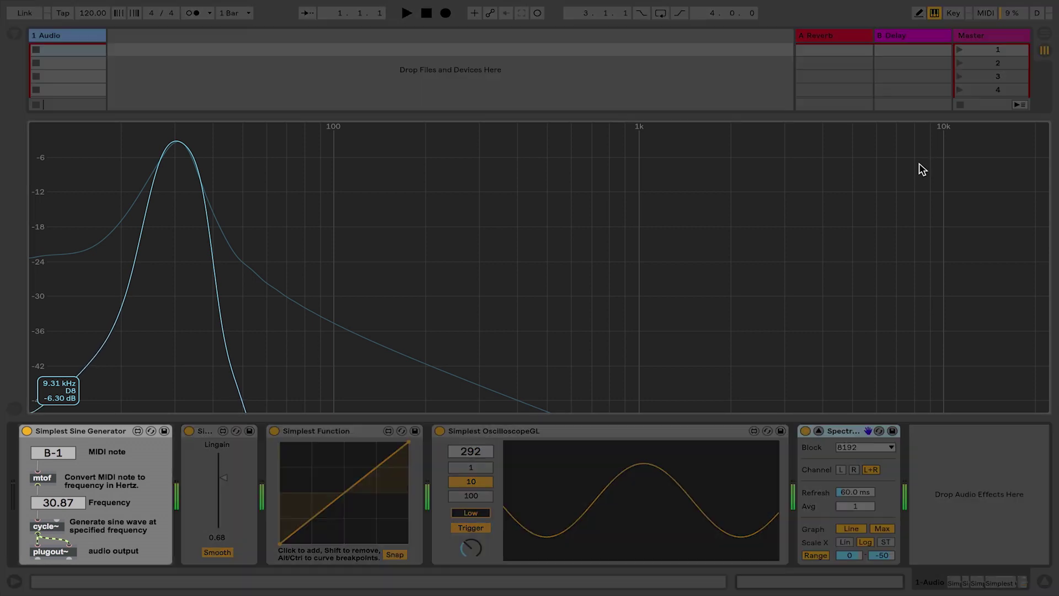
- Set the Simplest Sine Generator's frequency back to 100
click(77, 501)
text(100)
key(Return)
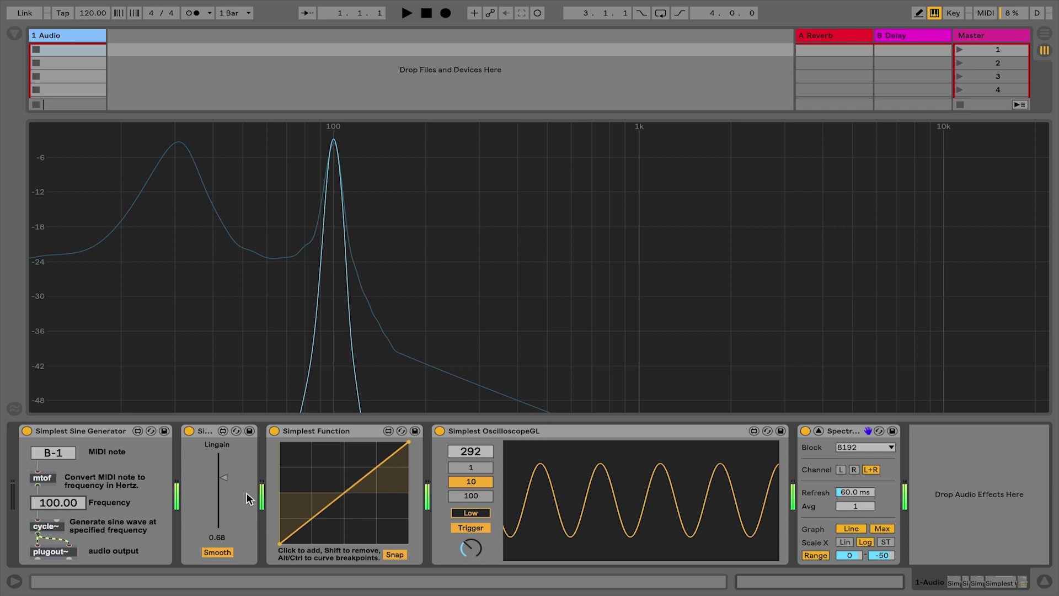
- Raise the Lingain level to 0.95 and reduce the oscilloscope's numeric value to 142
drag(223, 477, 222, 455)
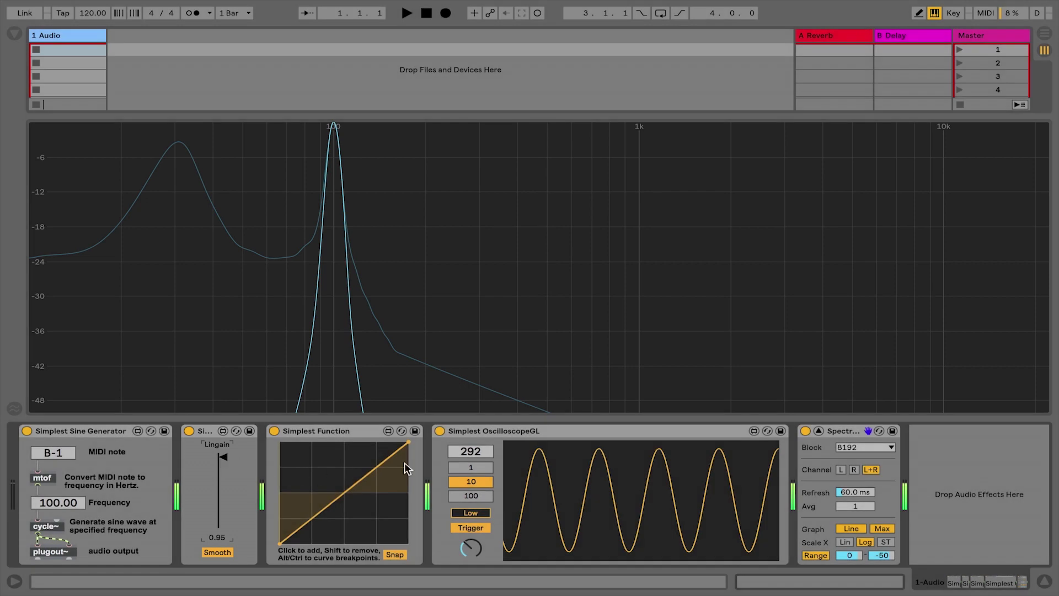
drag(467, 455, 467, 532)
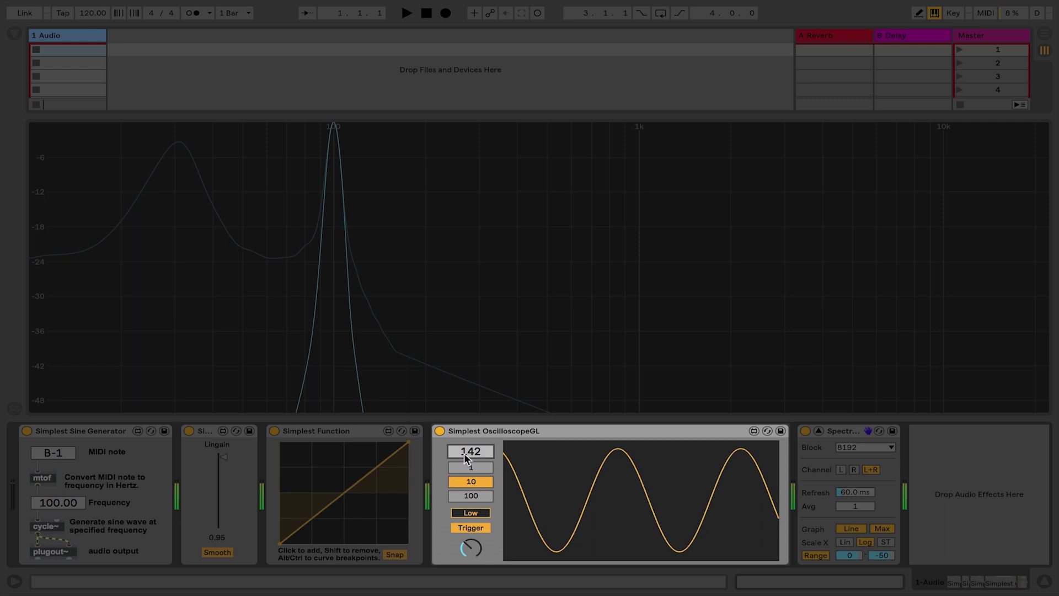
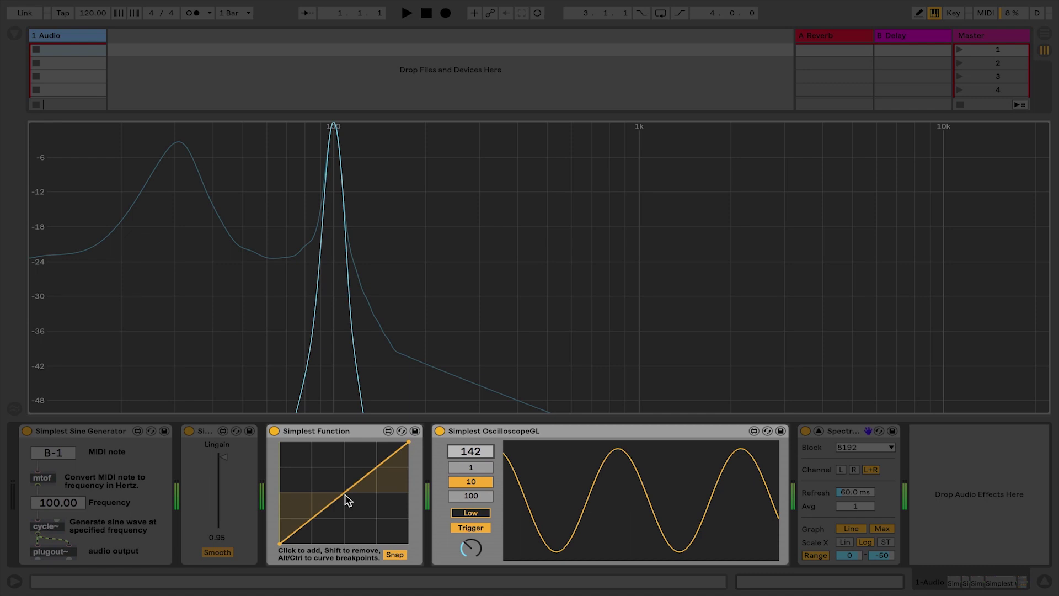
- Add breakpoints at the centre and on the lower half of the Simplest Function line, and lower its end point to the upper grid line
click(344, 493)
drag(409, 440, 409, 463)
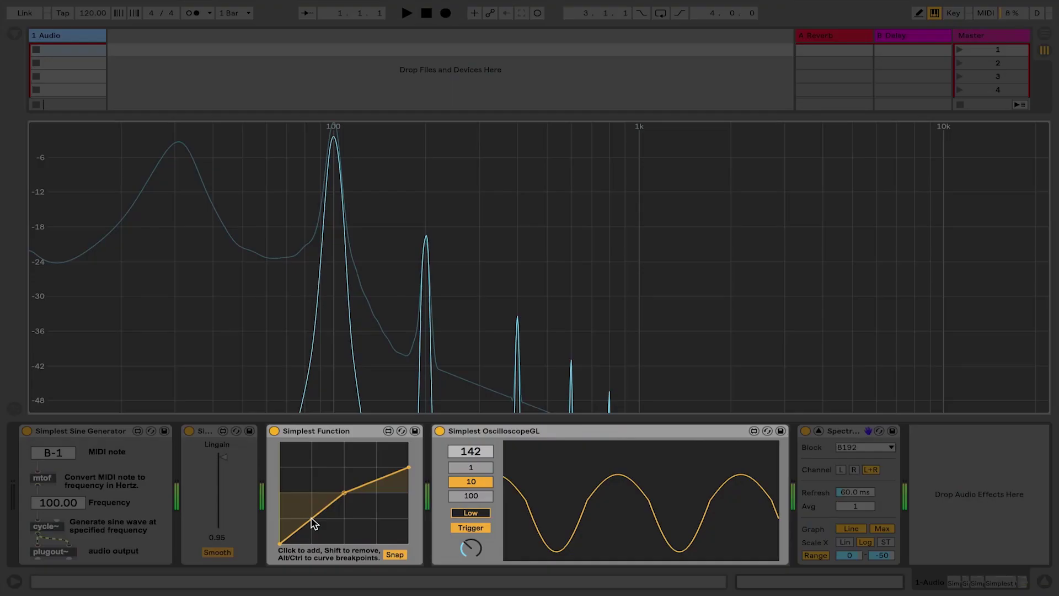
drag(307, 515, 314, 523)
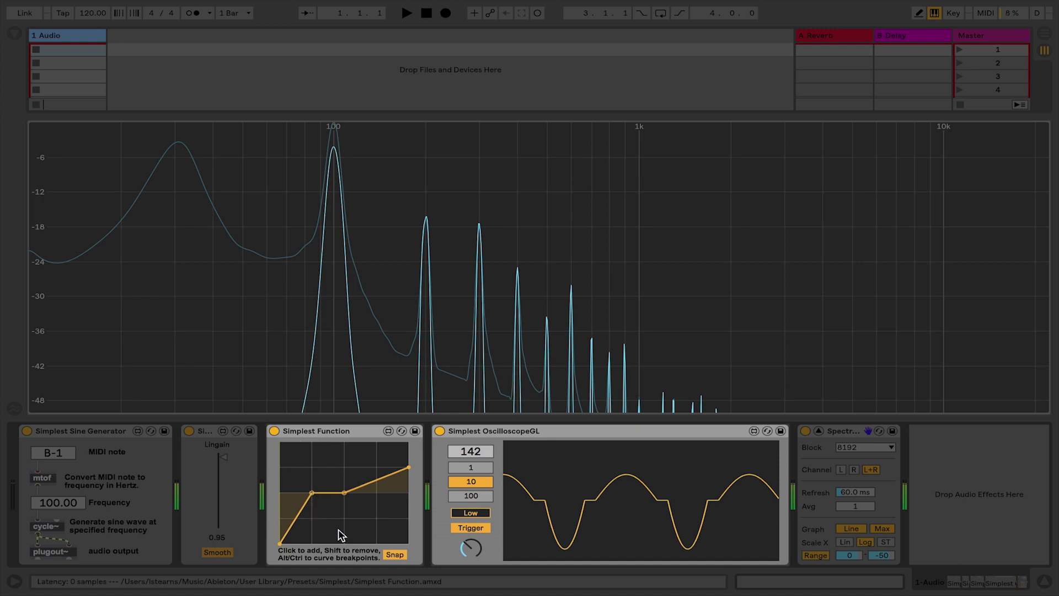
- Turn off Snap to reshape the function's lower half with freely placed breakpoints, and lower the Lingain level to 0.00
click(395, 554)
mouse_move(313, 508)
mouse_down()
mouse_move(314, 518)
mouse_move(327, 504)
mouse_move(335, 512)
mouse_move(307, 507)
mouse_up()
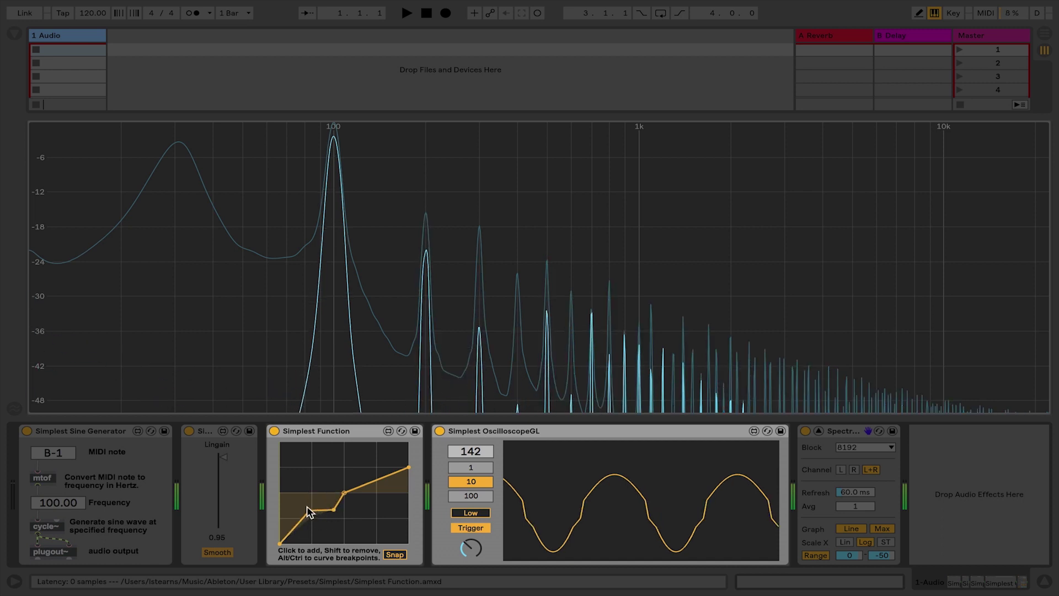
click(298, 267)
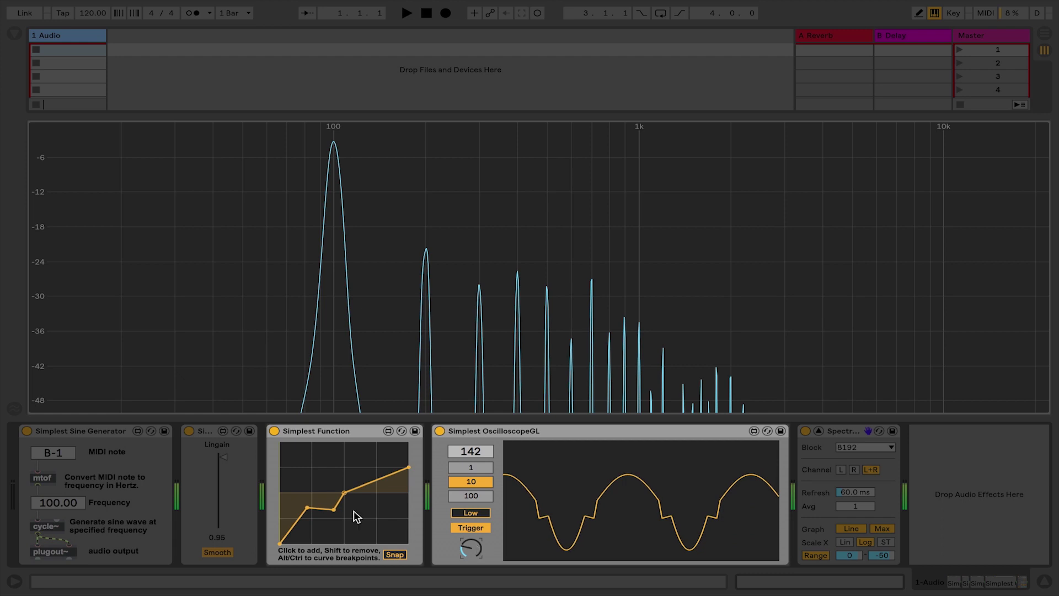
click(334, 486)
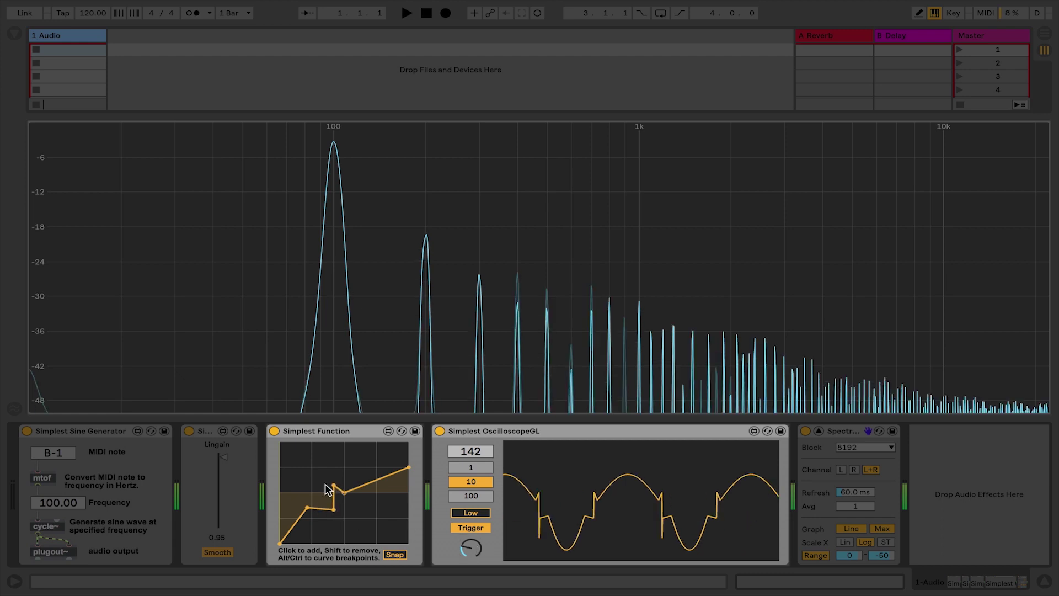
mouse_move(334, 486)
mouse_down()
mouse_move(344, 513)
mouse_move(309, 521)
mouse_move(333, 504)
mouse_move(333, 491)
mouse_move(329, 510)
mouse_move(338, 502)
mouse_up()
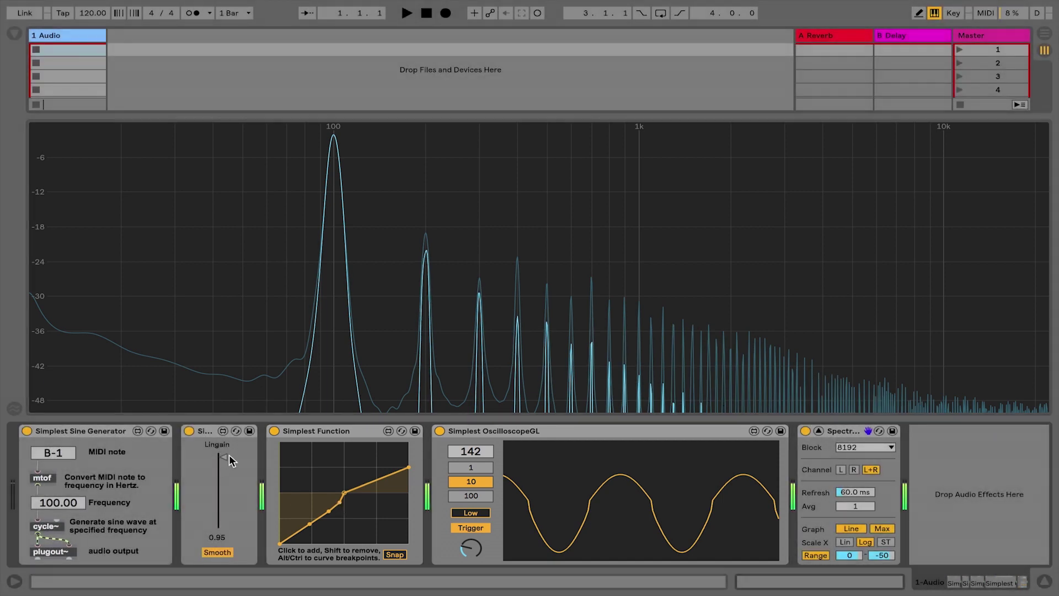
drag(224, 456, 224, 483)
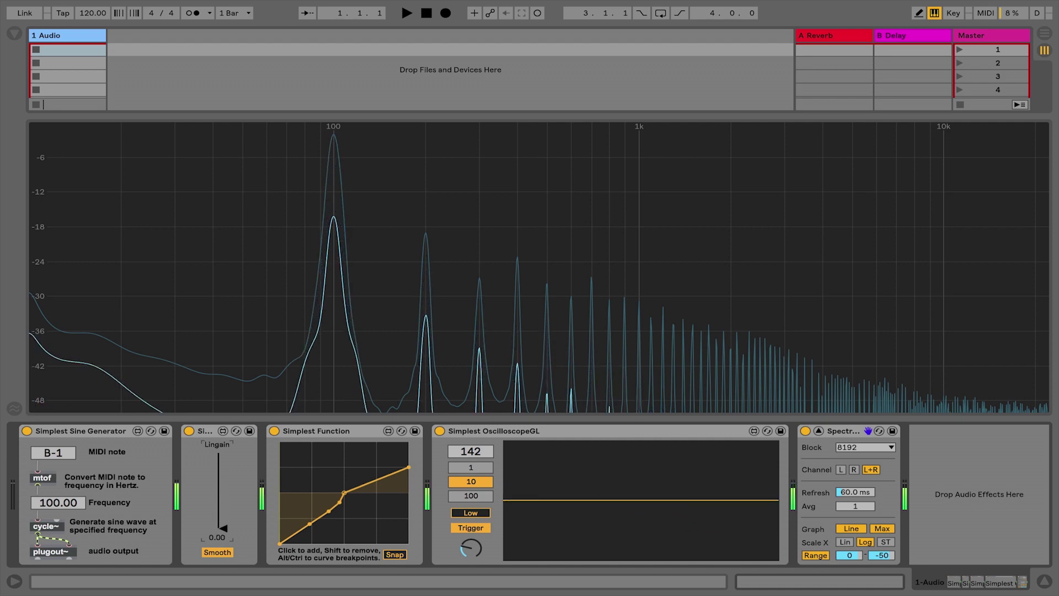
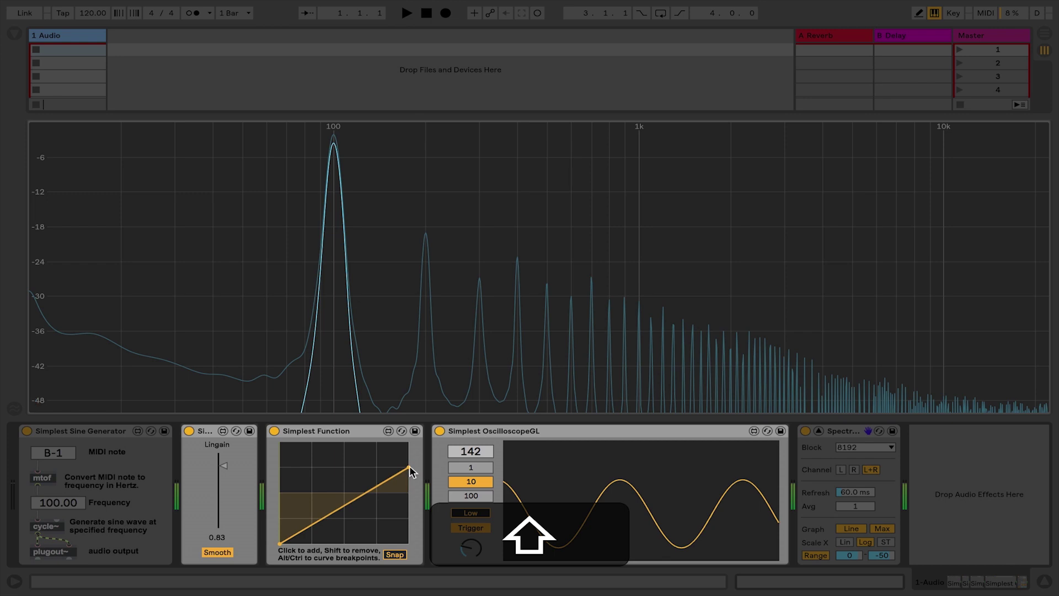
- Raise the function's end point to the top corner and add a breakpoint where the line crosses the upper grid line, with Snap on
drag(408, 466, 410, 437)
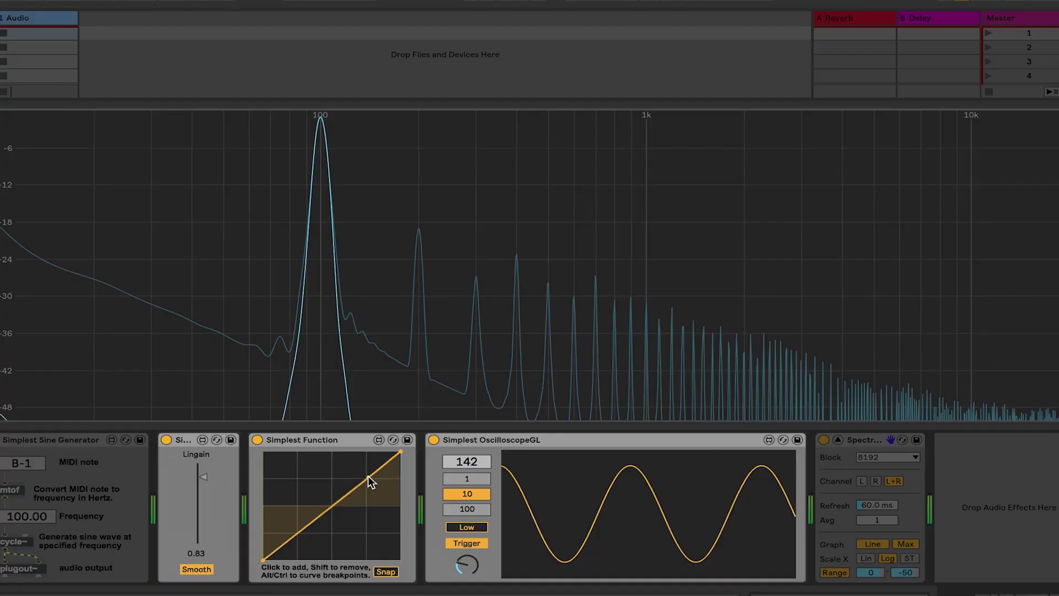
click(368, 477)
click(388, 569)
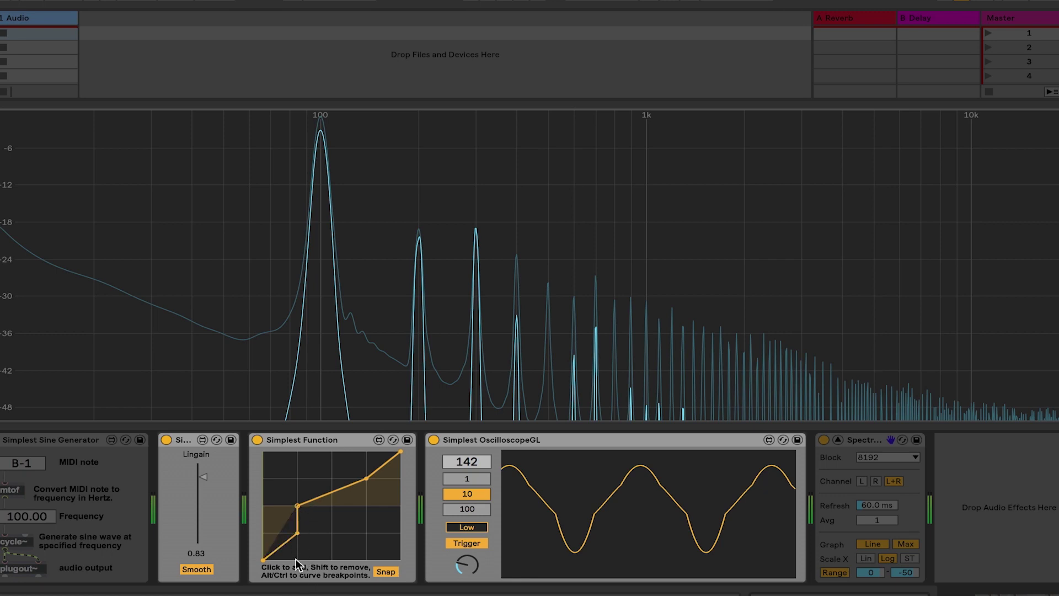
- Remove the extra breakpoint on the function's centre line and round both outer segments into an S-shaped curve
shift+click(296, 505)
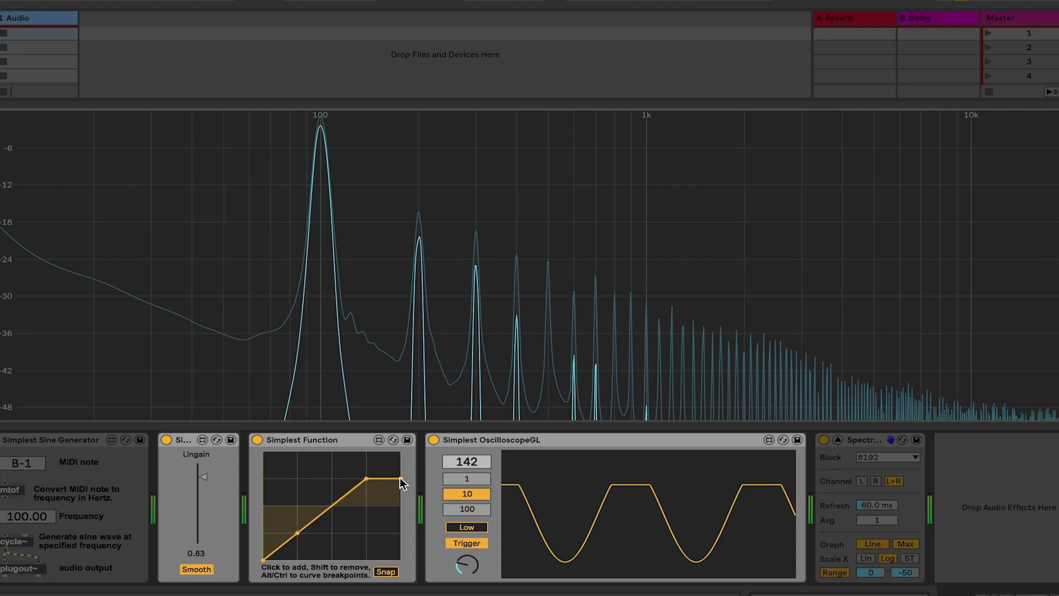
drag(402, 465, 401, 455)
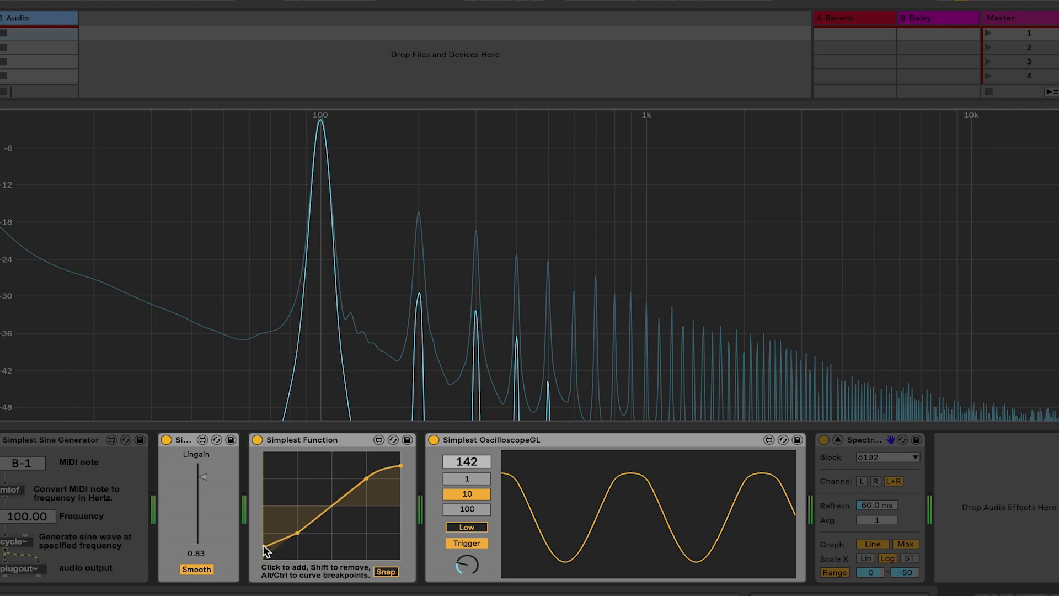
drag(263, 546, 282, 539)
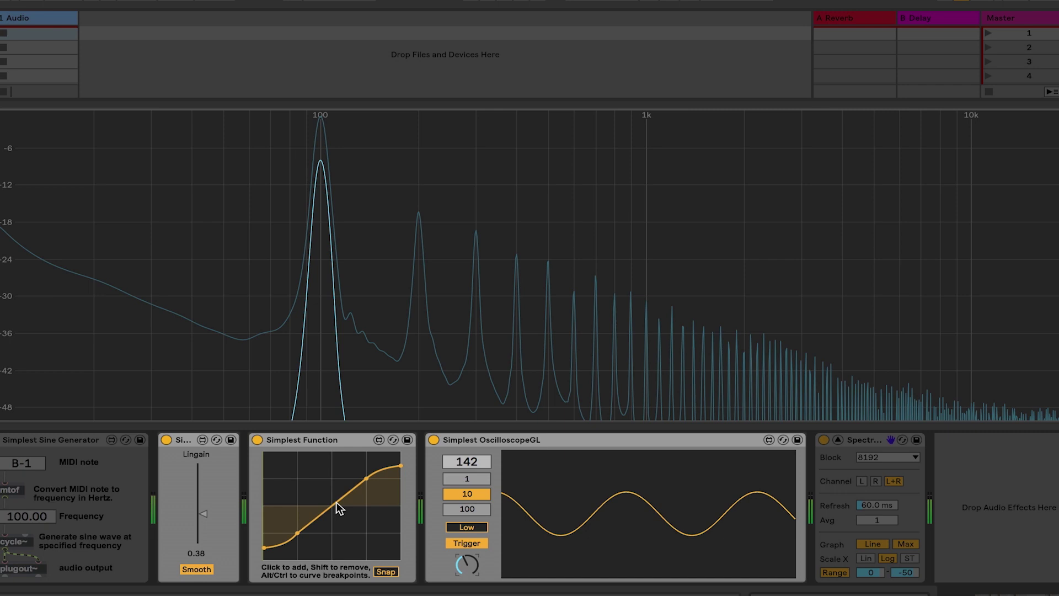
- Raise the Lingain level in stages to 0.42, 0.72 and 0.94 to drive the S-shaped function harder
drag(202, 516, 203, 510)
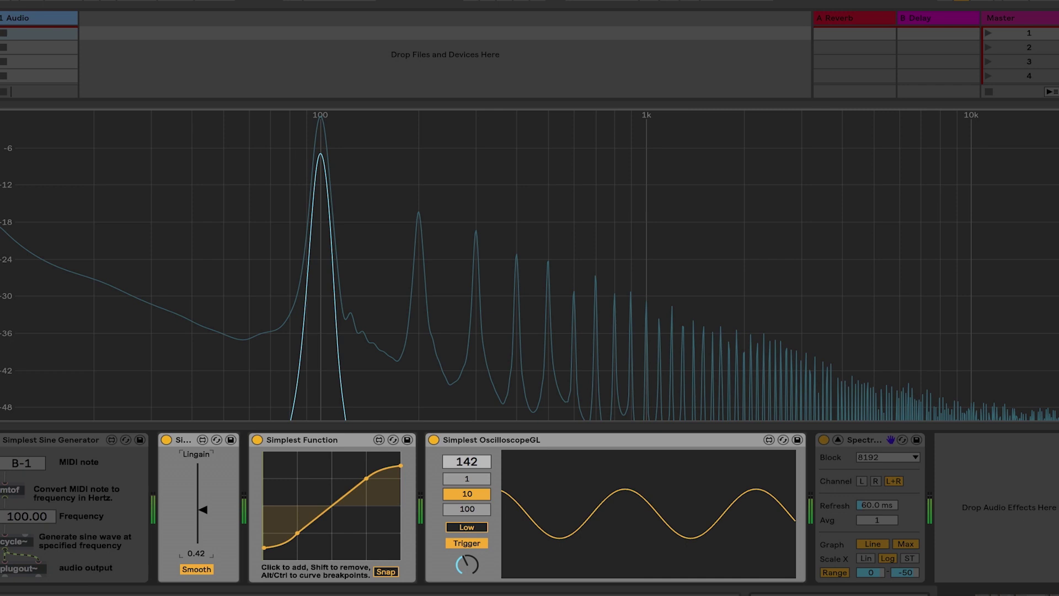
drag(202, 509, 201, 484)
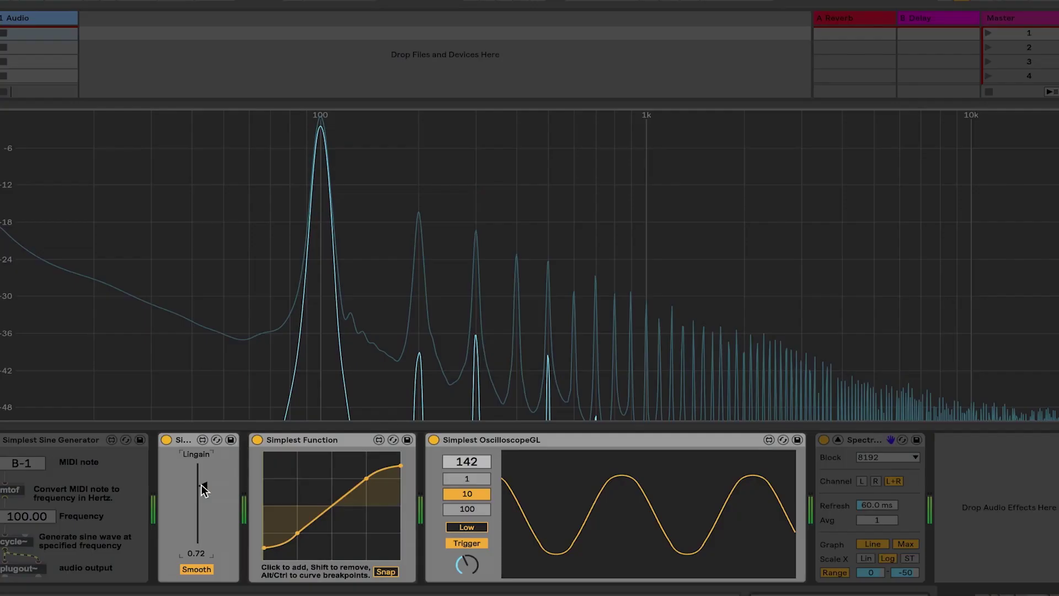
drag(201, 484, 201, 468)
mouse_move(460, 274)
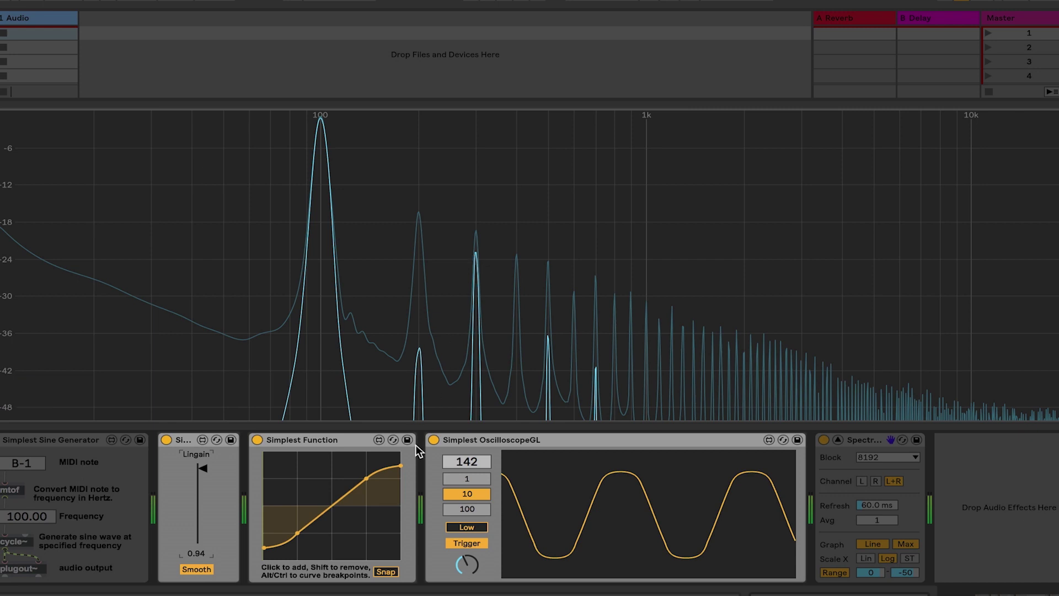
- Pull the function's end point down to just above the centre line, folding the curve downward after its upper breakpoint
drag(400, 466, 397, 493)
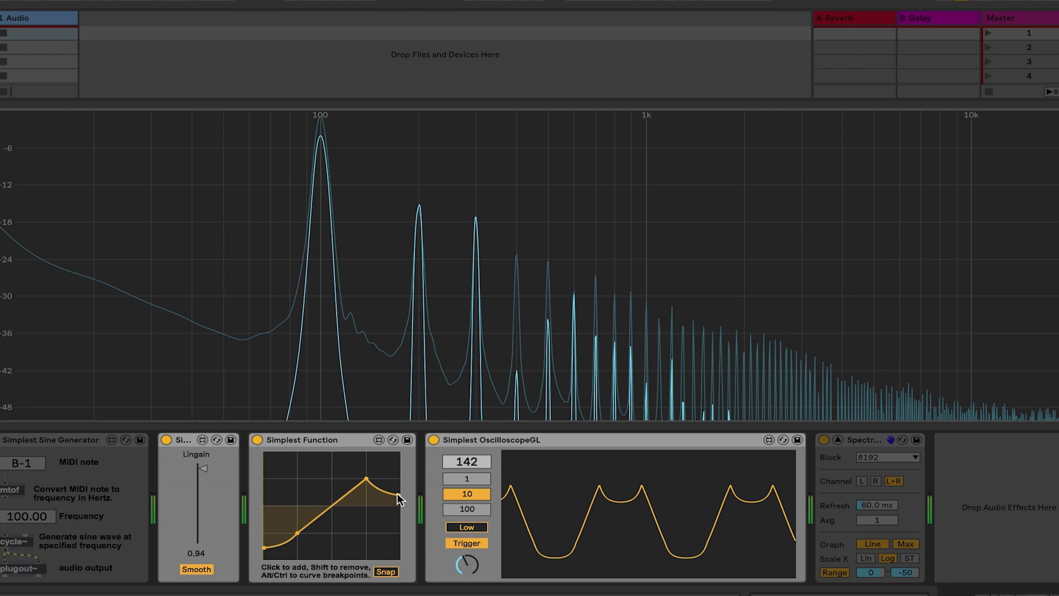
mouse_move(420, 214)
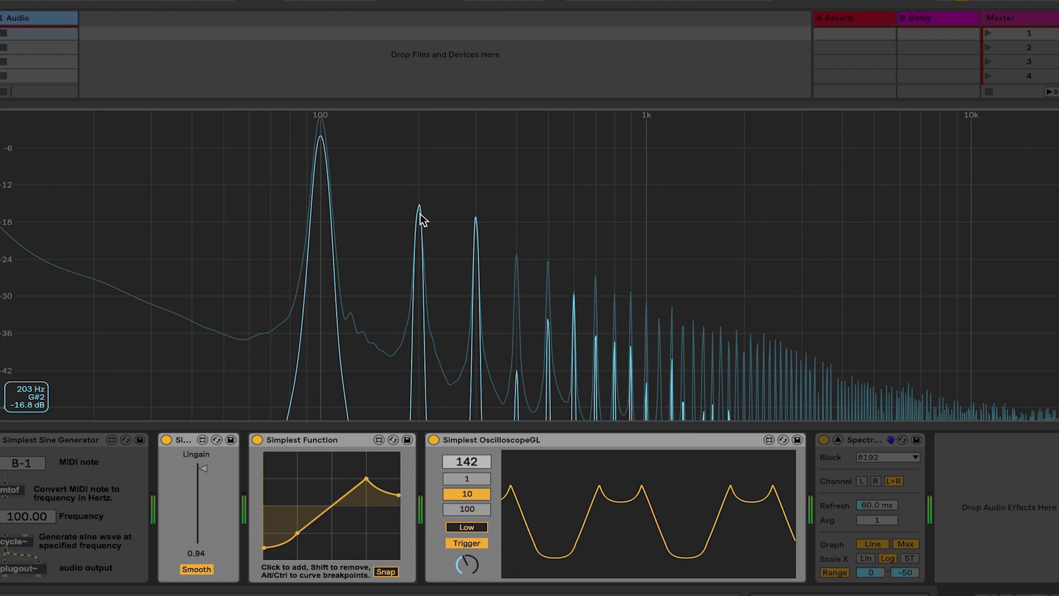